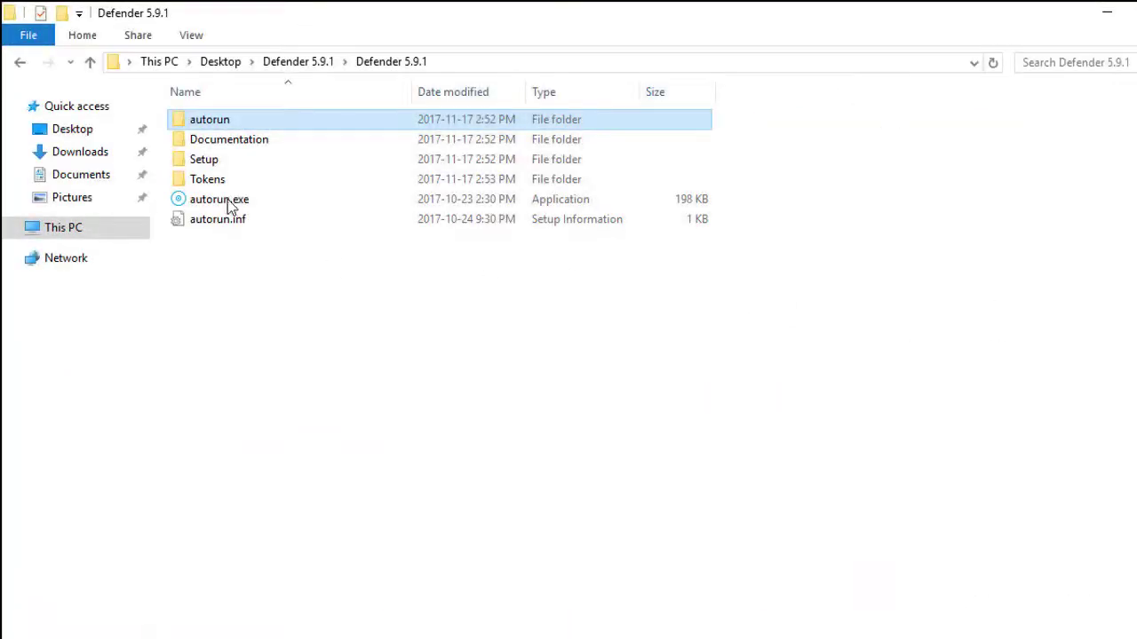
Run autorun.exe from the Defender 5.9.1 folder and start the Defender 5.9.1 installation.
left_click(216, 201)
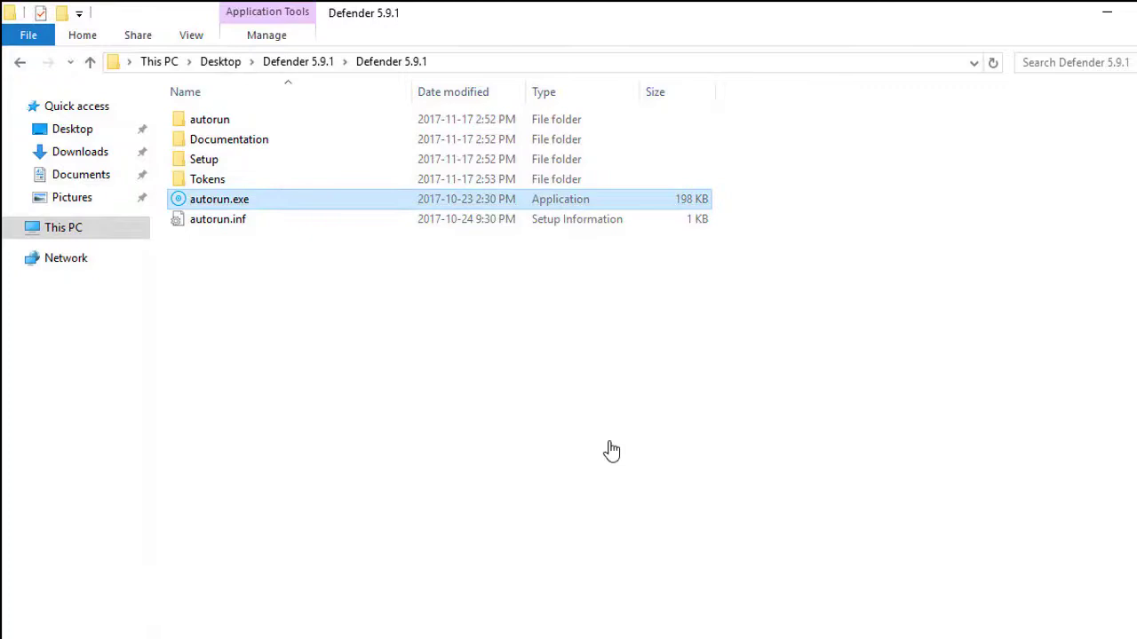
key("Return")
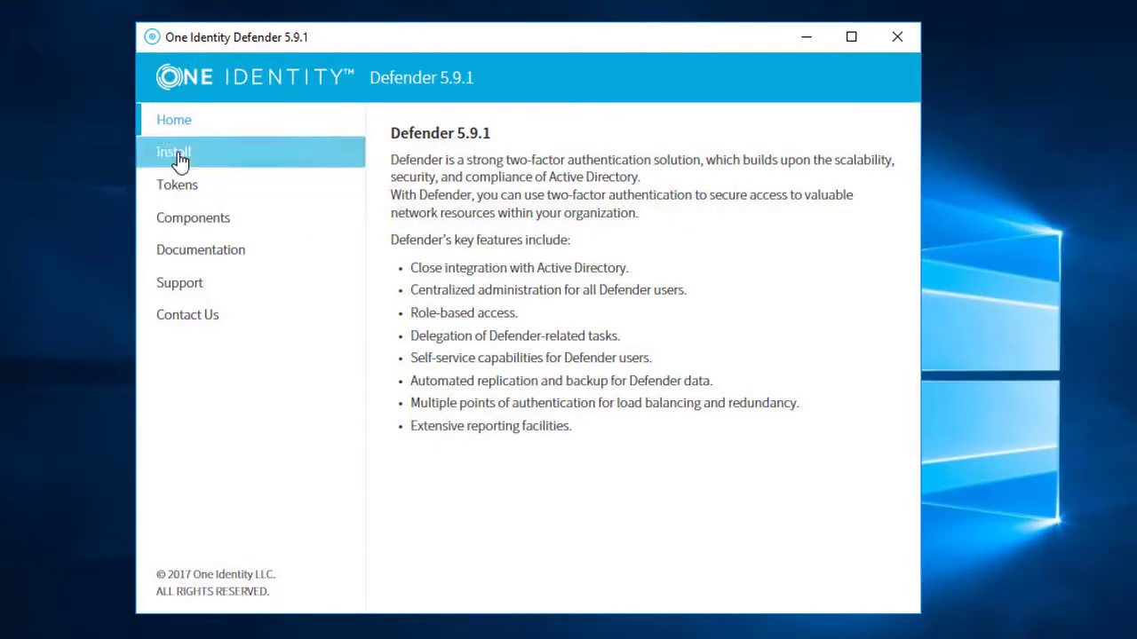
left_click(180, 157)
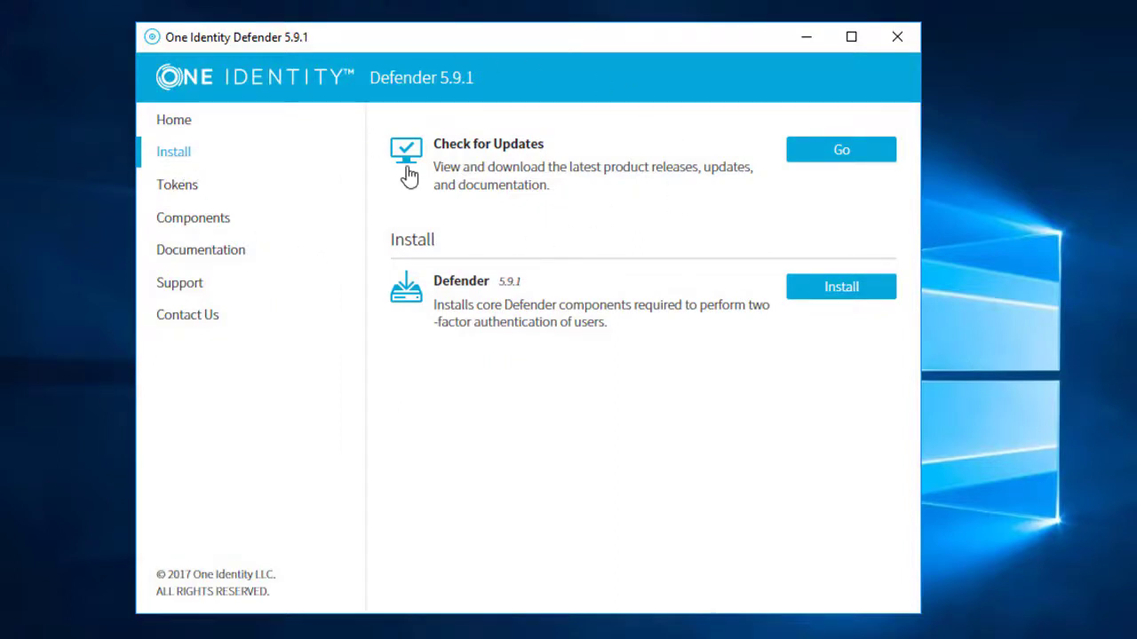
left_click(838, 298)
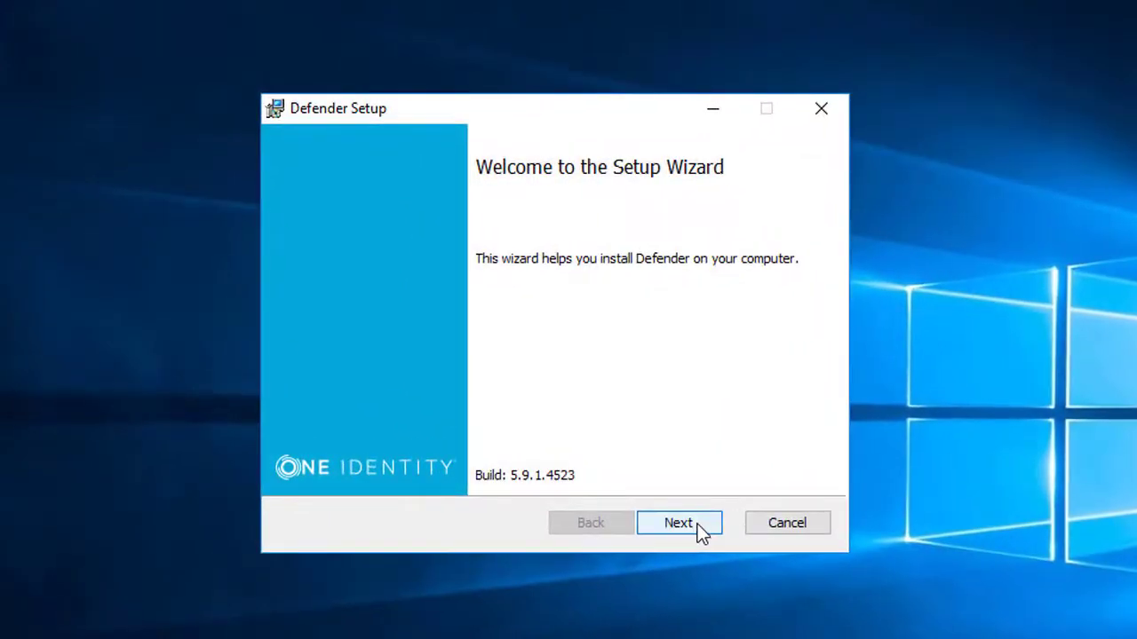
Accept the software transaction agreement and keep all five Defender features selected for installation.
left_click(698, 524)
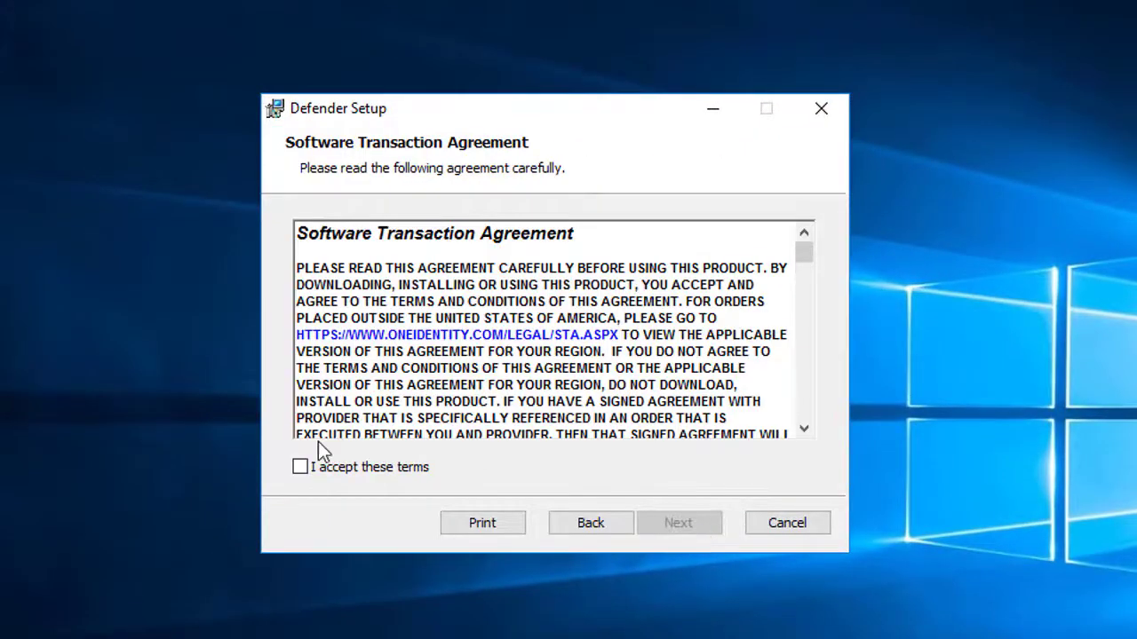
left_click(300, 468)
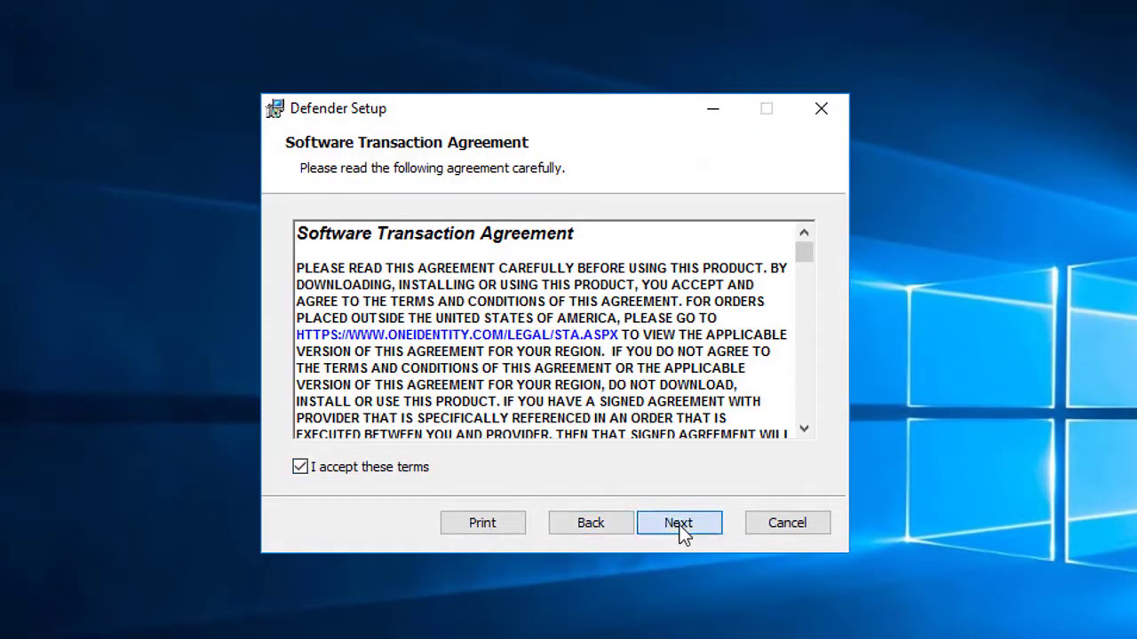
left_click(679, 526)
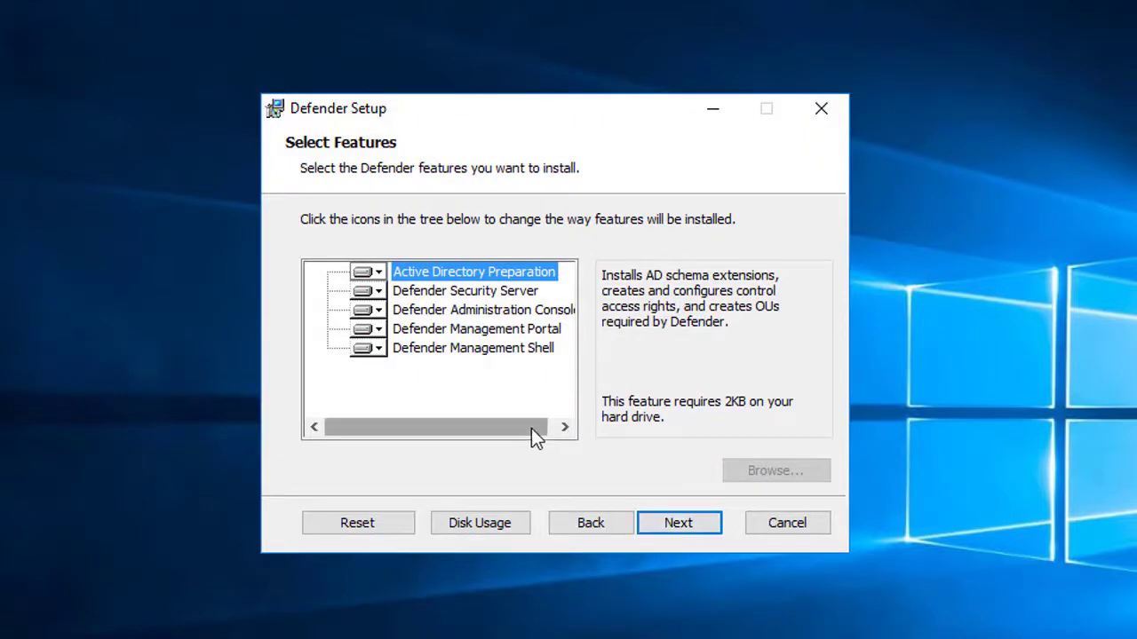
left_click_drag(531, 428, 555, 428)
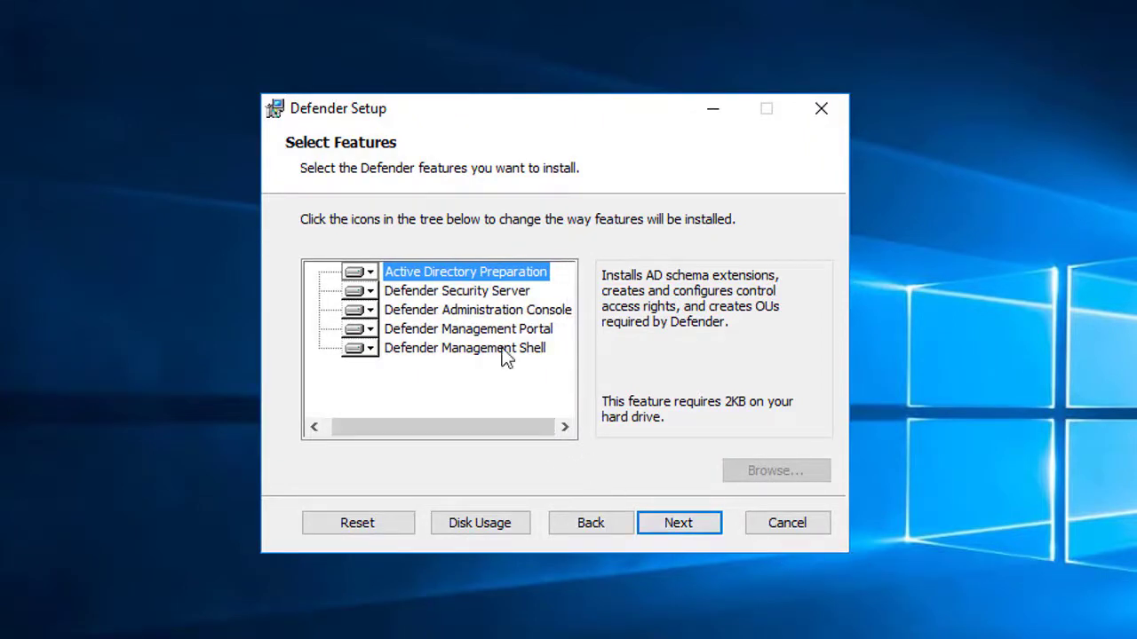
left_click(683, 528)
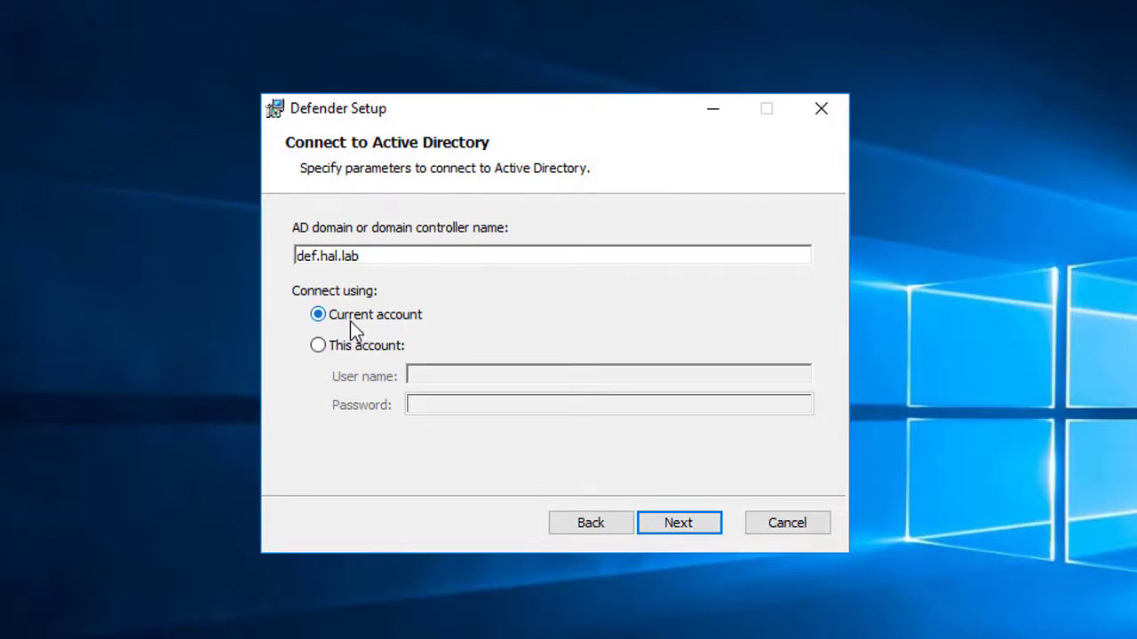
Connect to the def.hal.lab domain using the current account and keep all three Active Directory preparation actions selected.
left_click(318, 346)
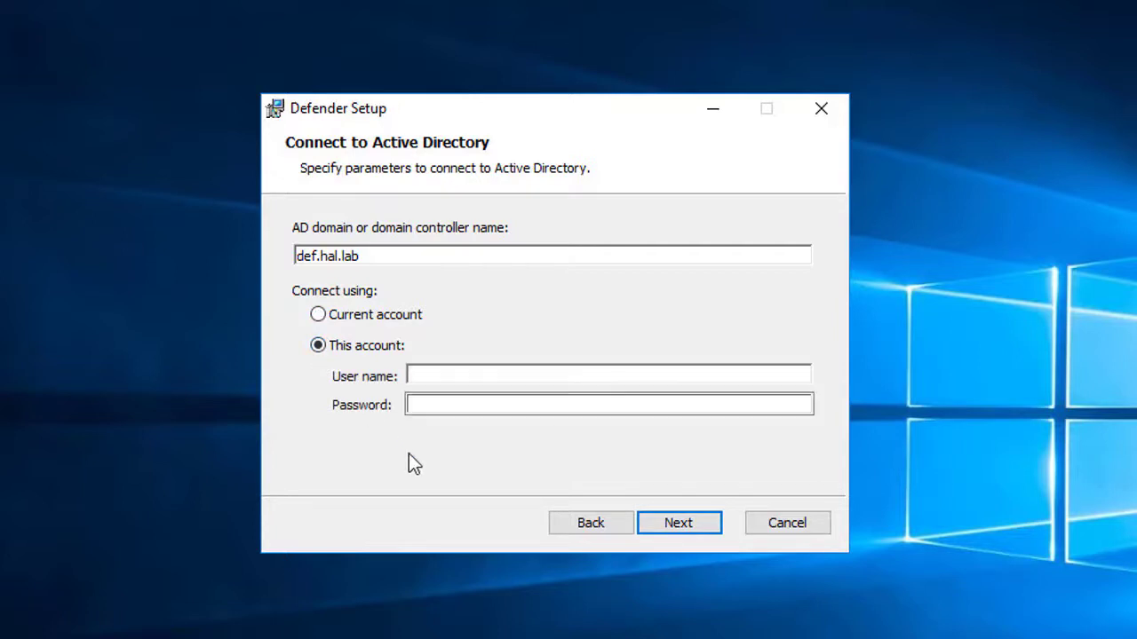
left_click(321, 315)
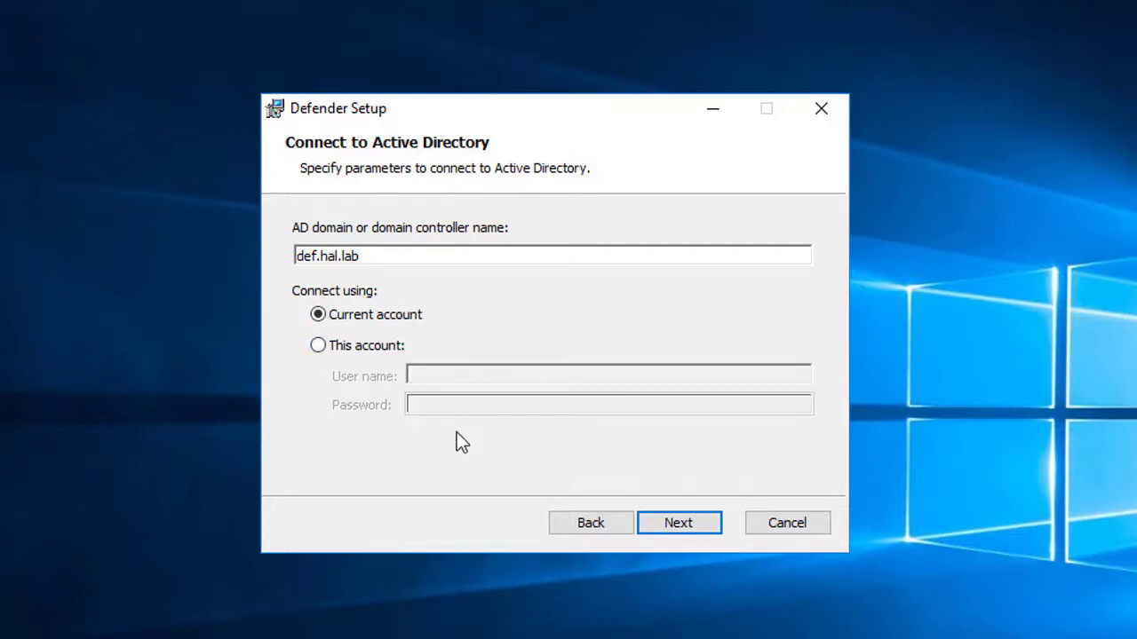
left_click(683, 528)
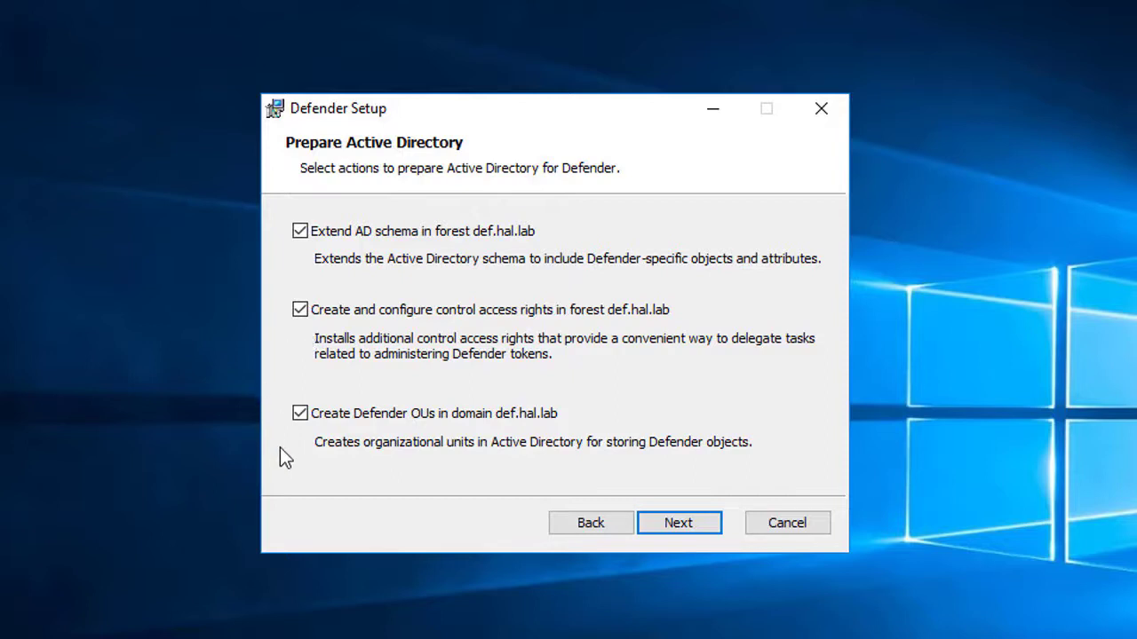
left_click(681, 526)
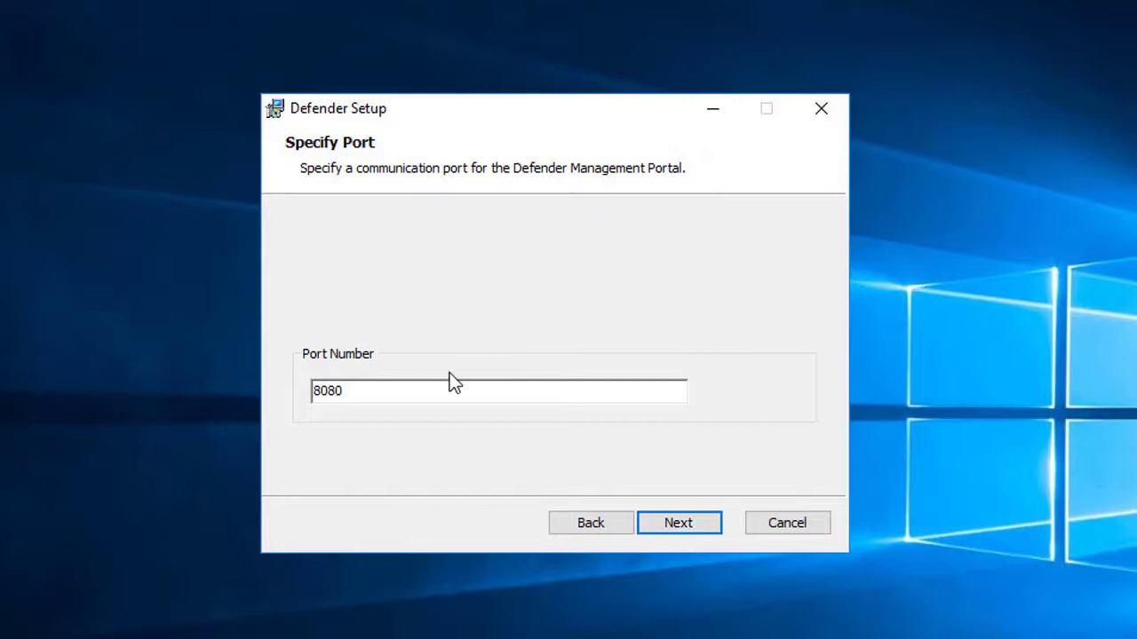
Install Defender with portal port 8080 and DEF\Domain Admins as administrative group, finishing setup with the Security Server Configuration tool set to start.
left_click(695, 531)
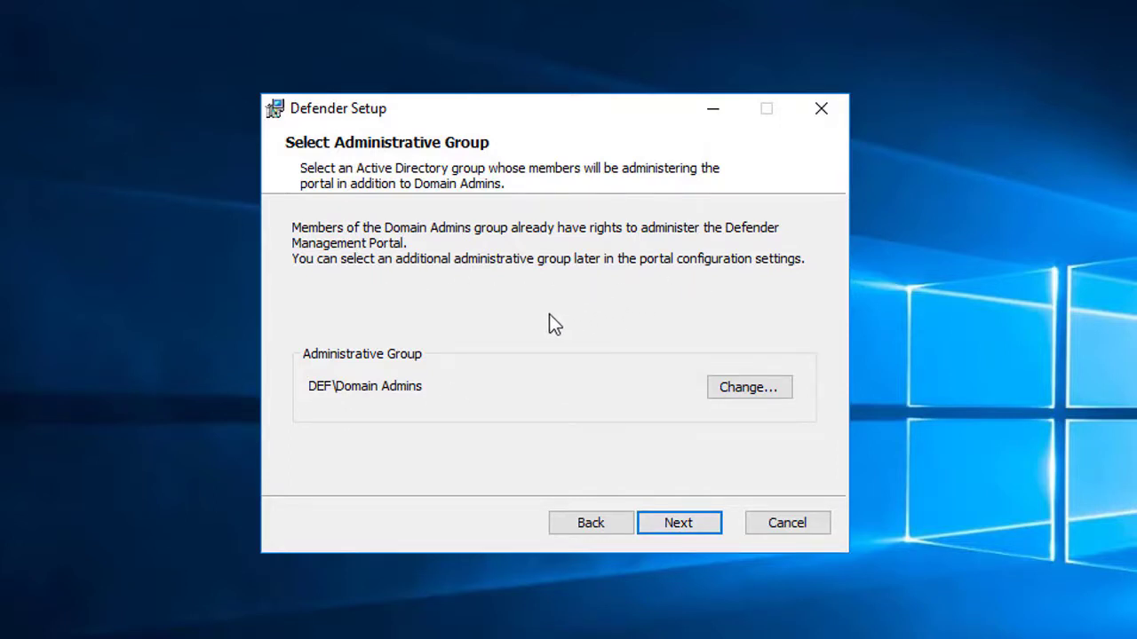
left_click(695, 529)
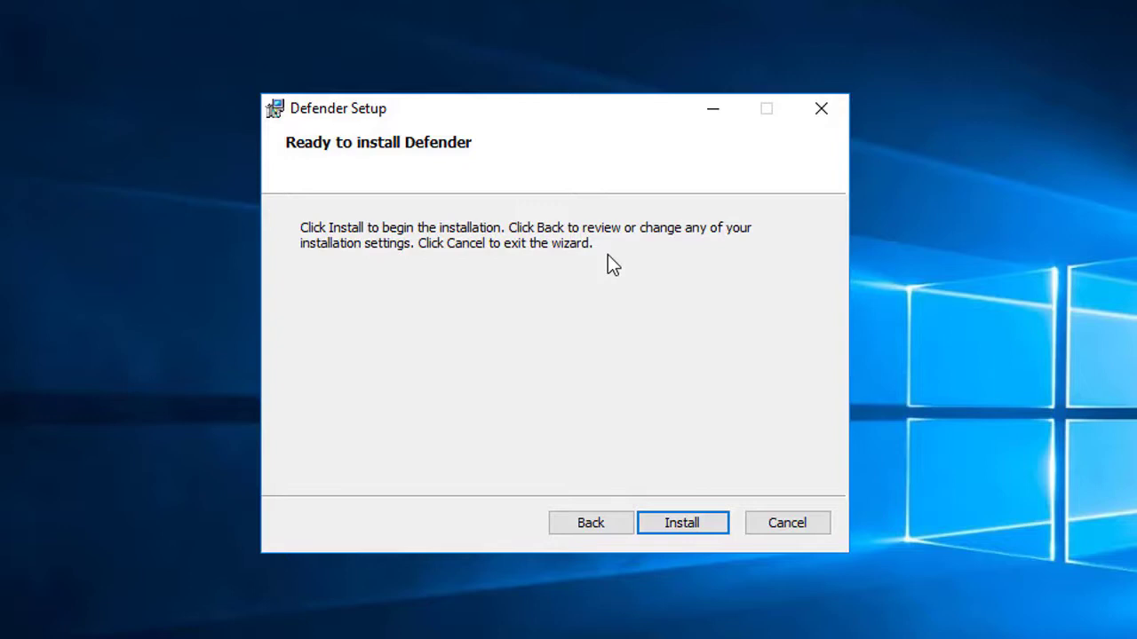
left_click(695, 524)
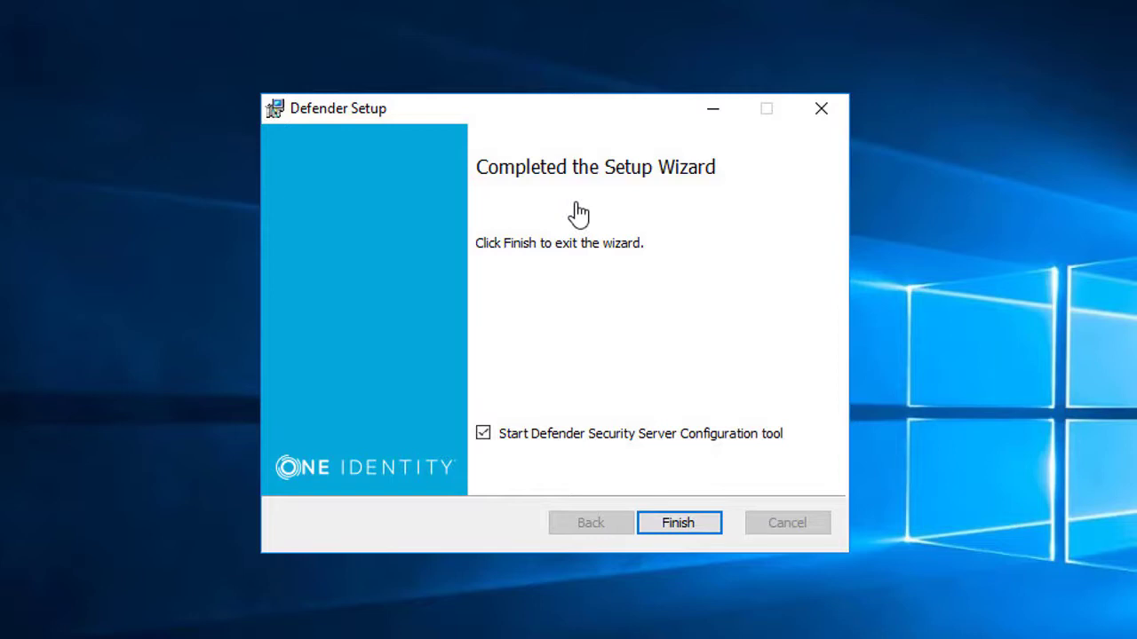
left_click(684, 525)
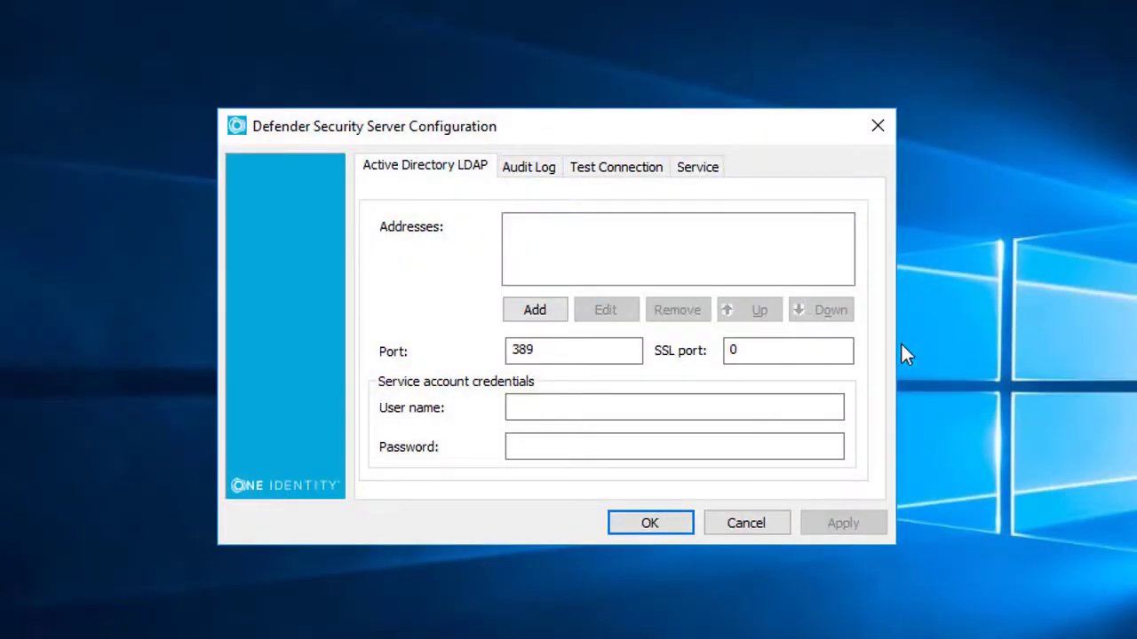
Add 10.5.152.79 as the LDAP server address for the Defender Security Server.
left_click(536, 313)
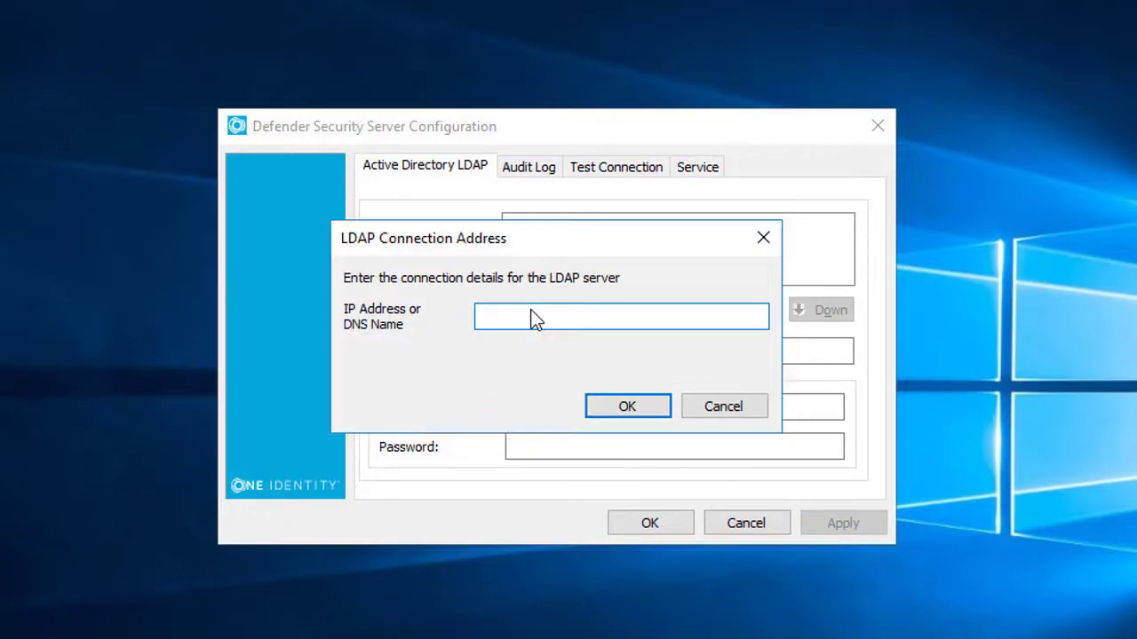
type("10.5.152.79")
left_click(634, 406)
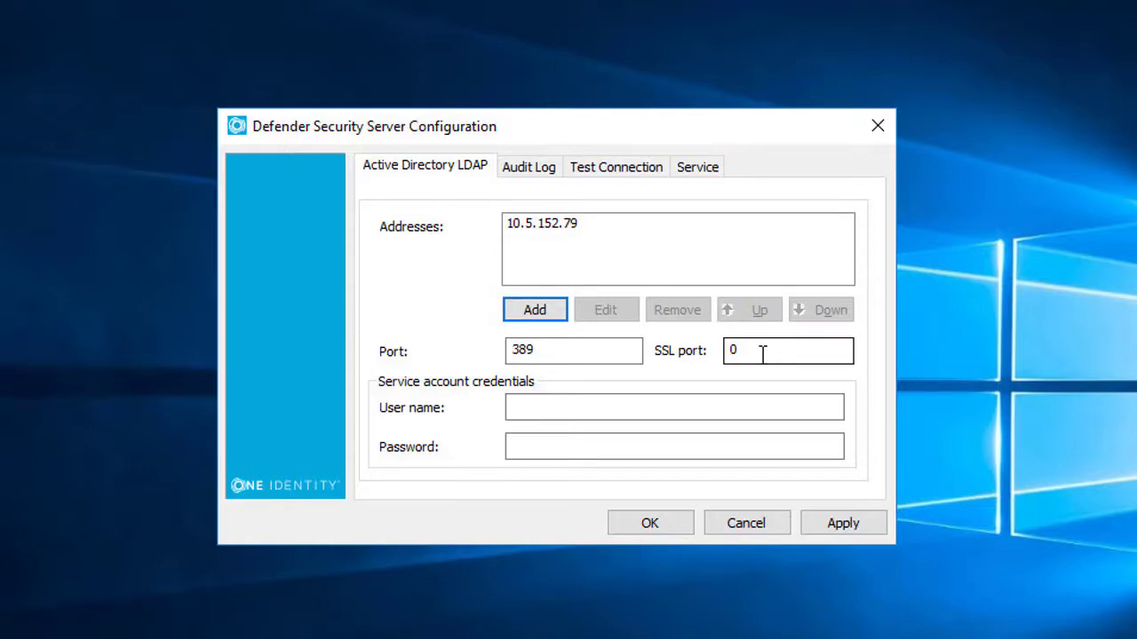
Enter def\administrator and the account password as service account credentials, and apply the settings with a service restart.
left_click(540, 412)
type("def")
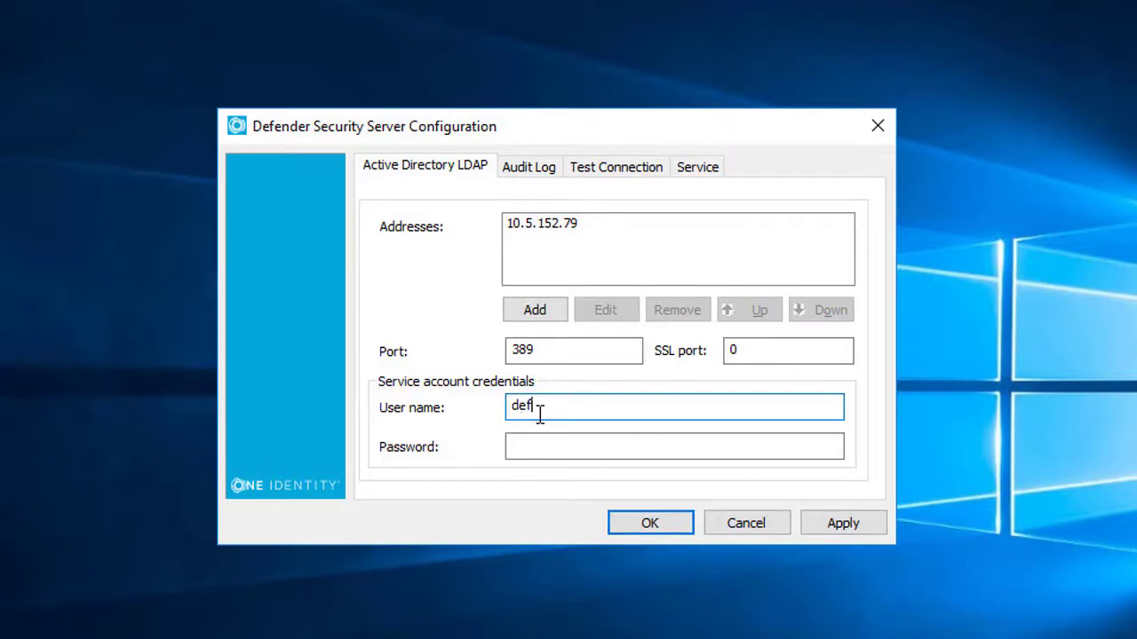
type("\\administrator")
key("Tab")
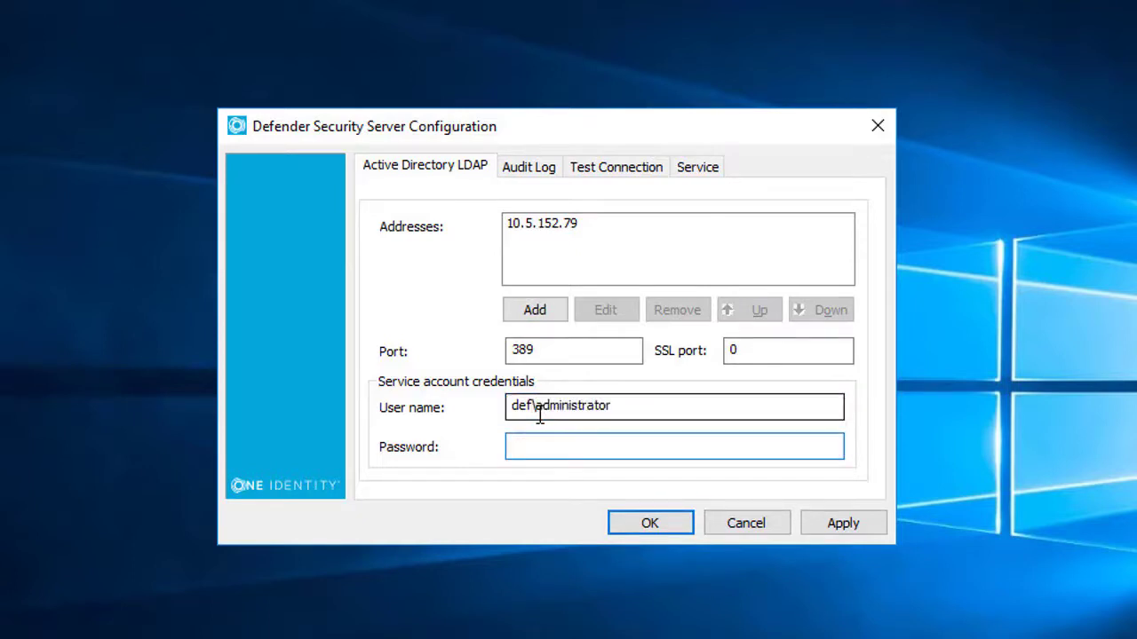
type("••••••••••••")
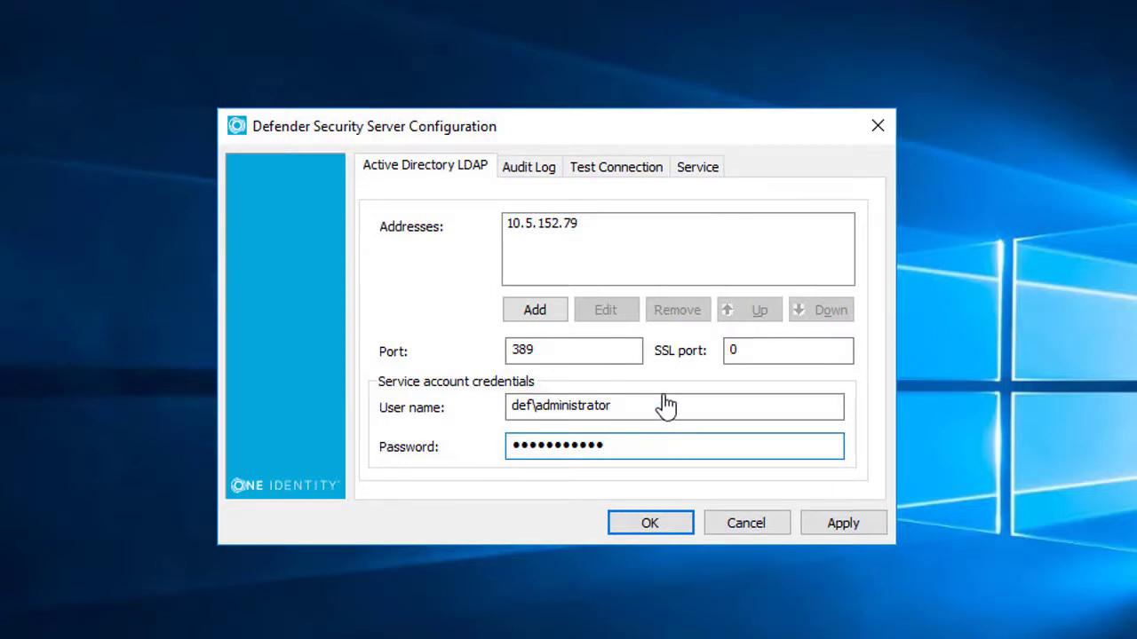
left_click(840, 523)
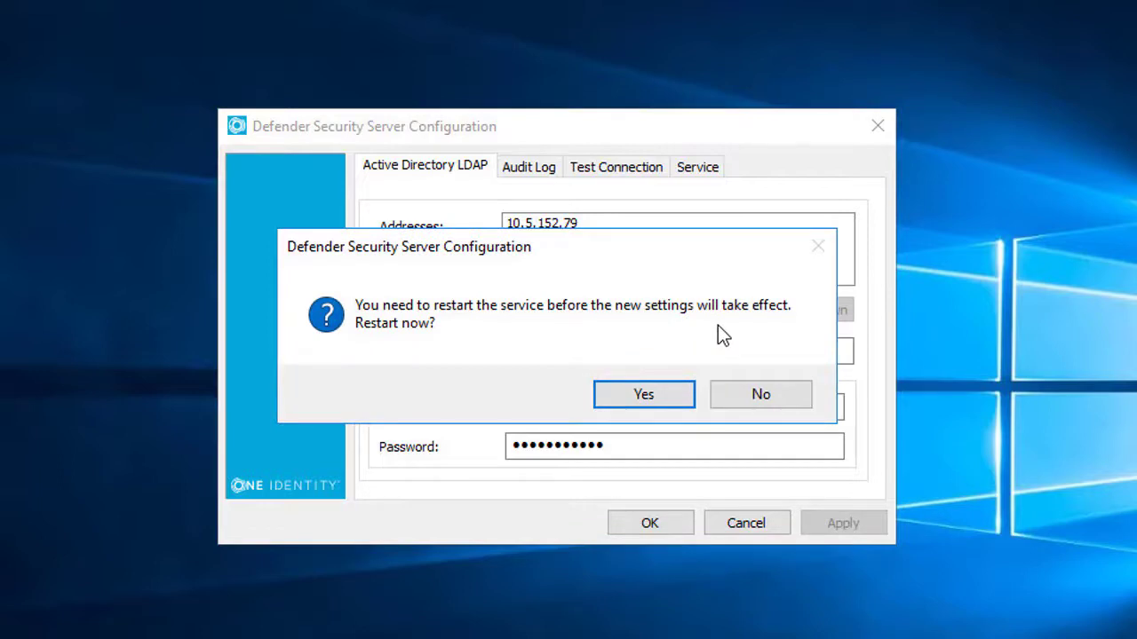
left_click(644, 396)
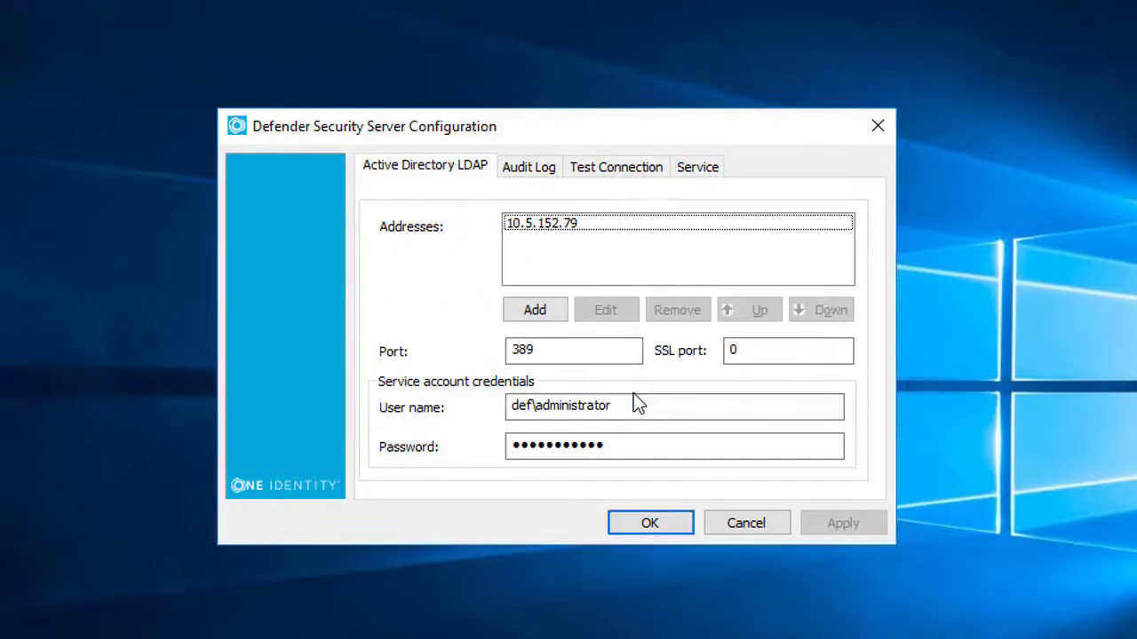
Keep the Security Server Logs folder as the audit log path and enable an additional fixed-name log called current.txt.
left_click(522, 173)
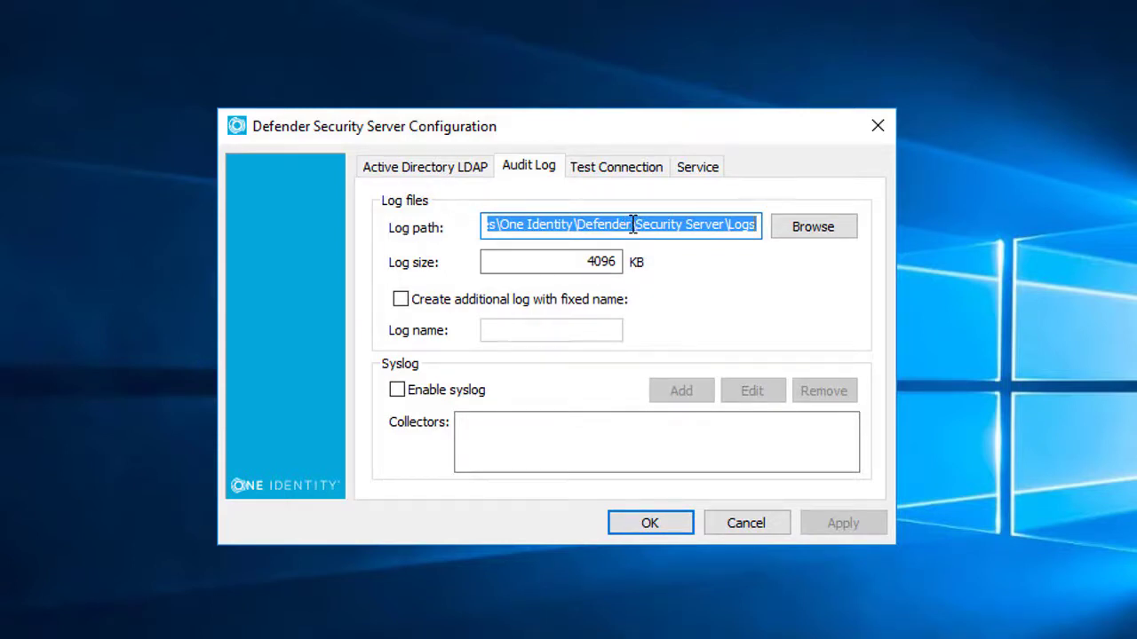
left_click_drag(632, 224, 852, 226)
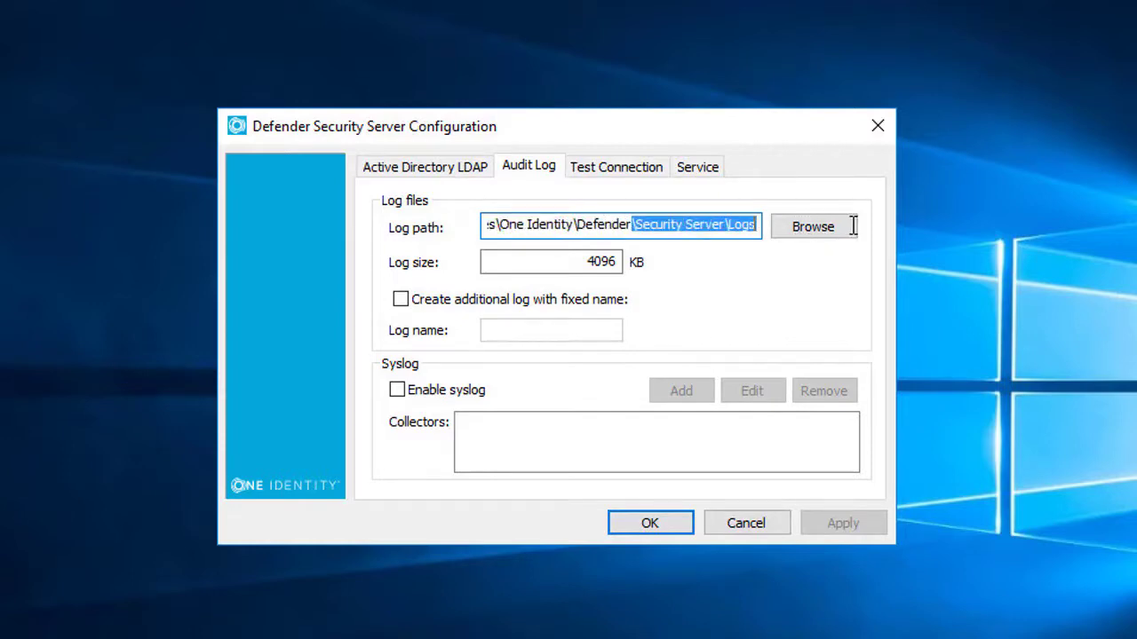
left_click(802, 223)
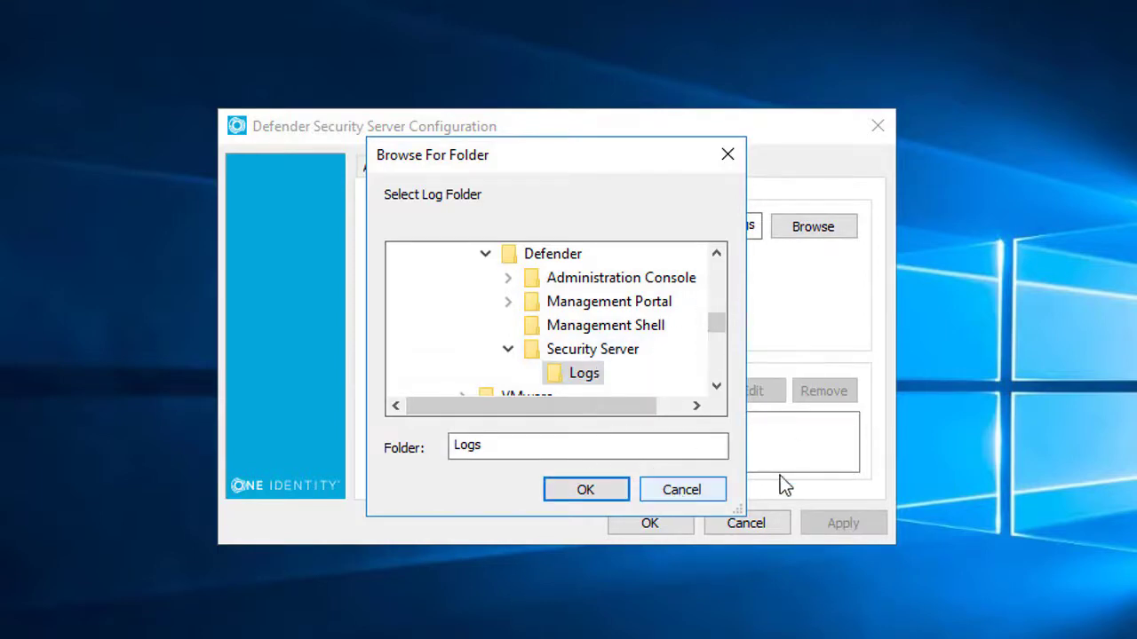
key("Return")
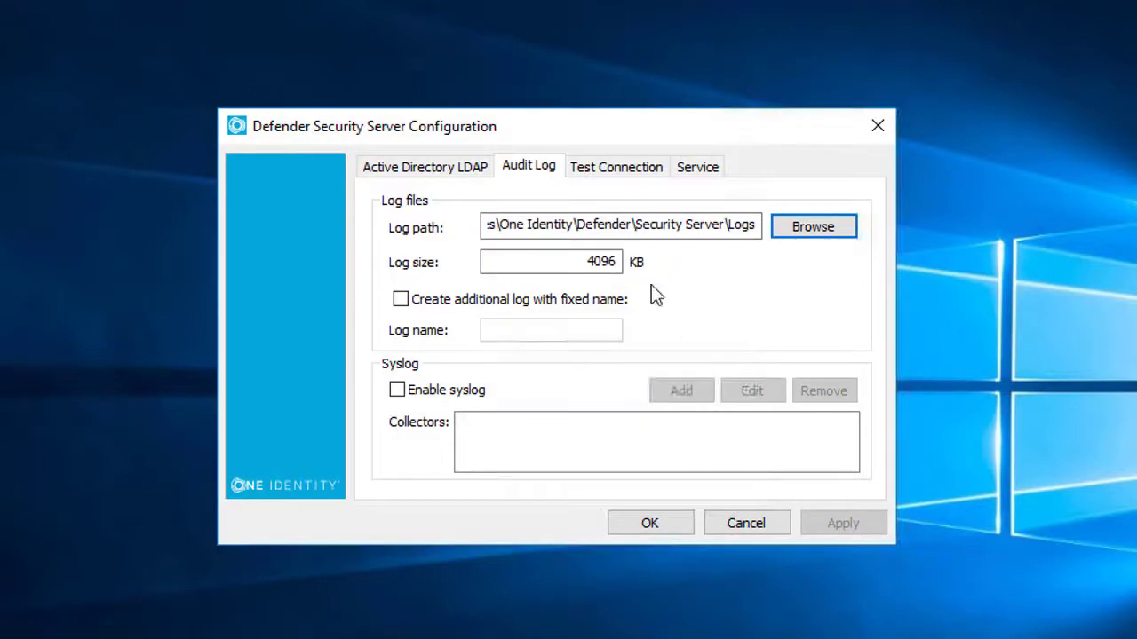
left_click(402, 302)
left_click(510, 329)
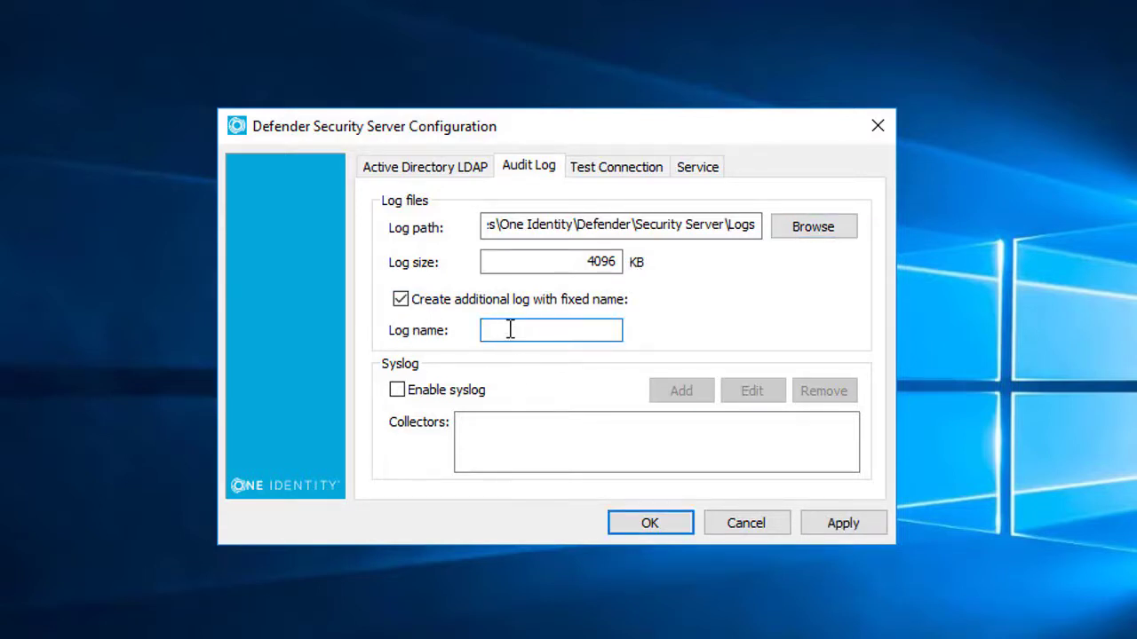
type("current.txt")
Test the Security Server's LDAP connection and check the final line of the test output.
left_click(599, 169)
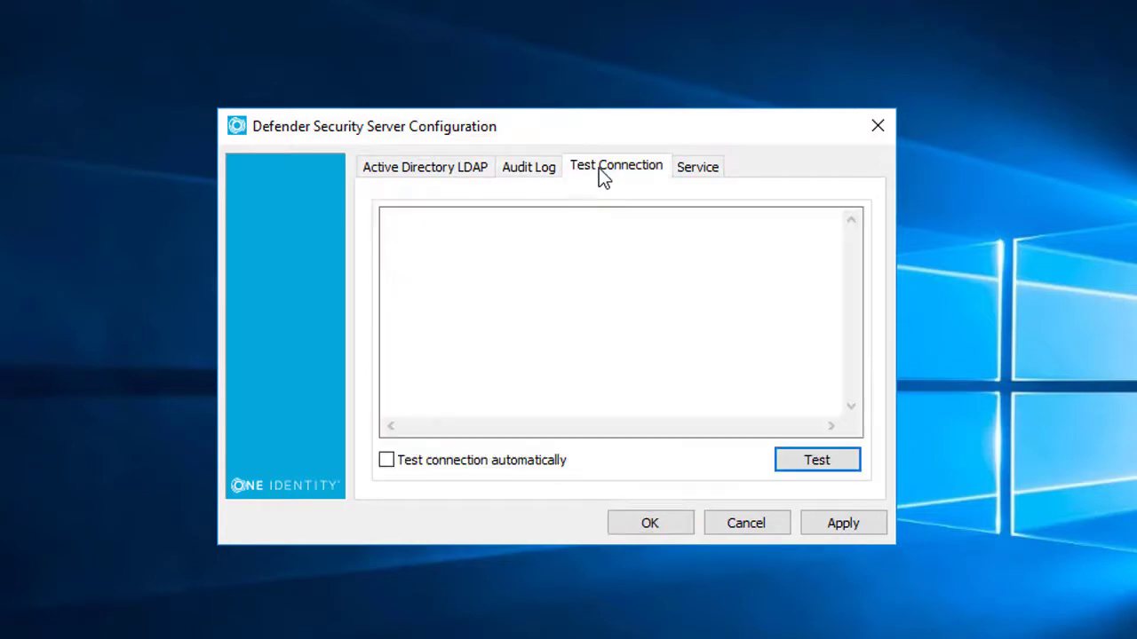
left_click(833, 473)
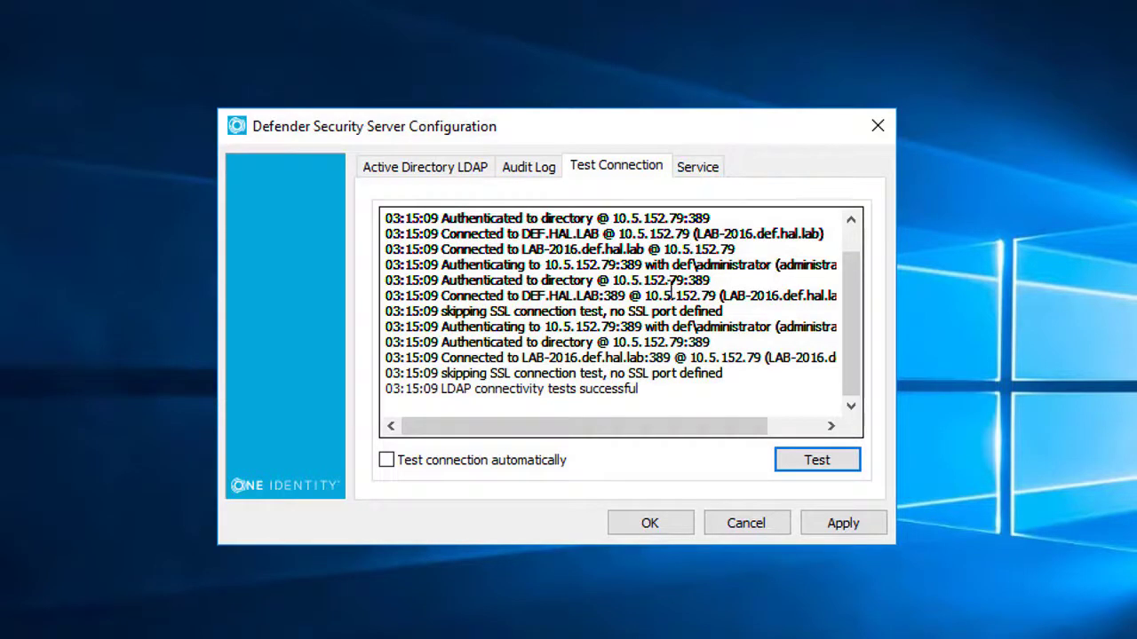
left_click_drag(657, 388, 368, 393)
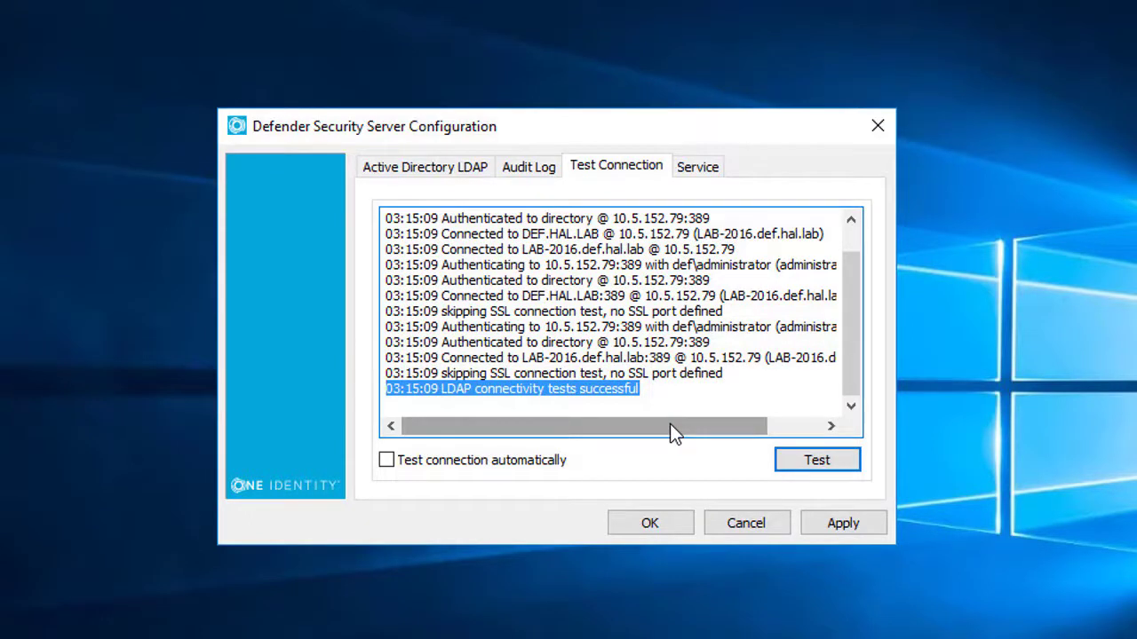
Check the Security Server's service status, and apply the audit log changes with a service restart.
left_click(698, 170)
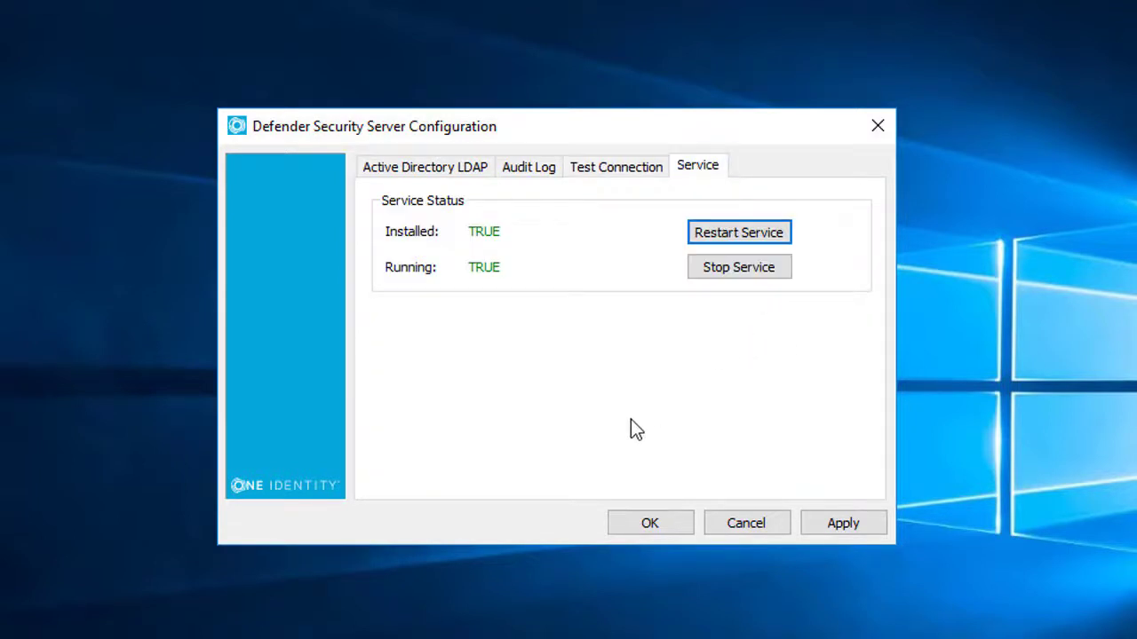
left_click(841, 524)
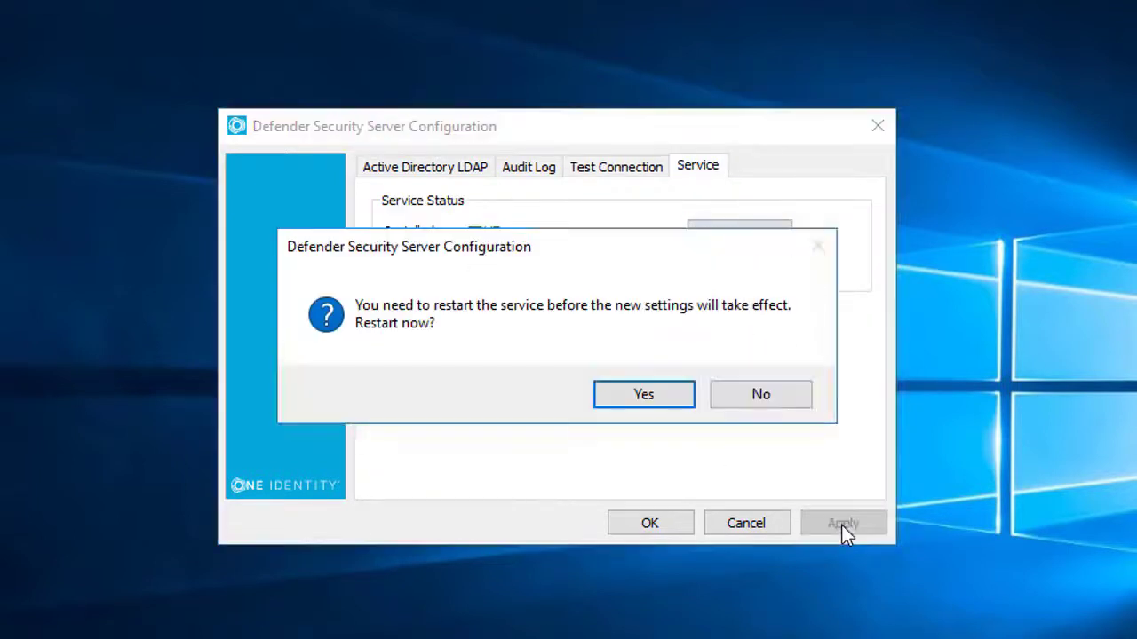
left_click(658, 406)
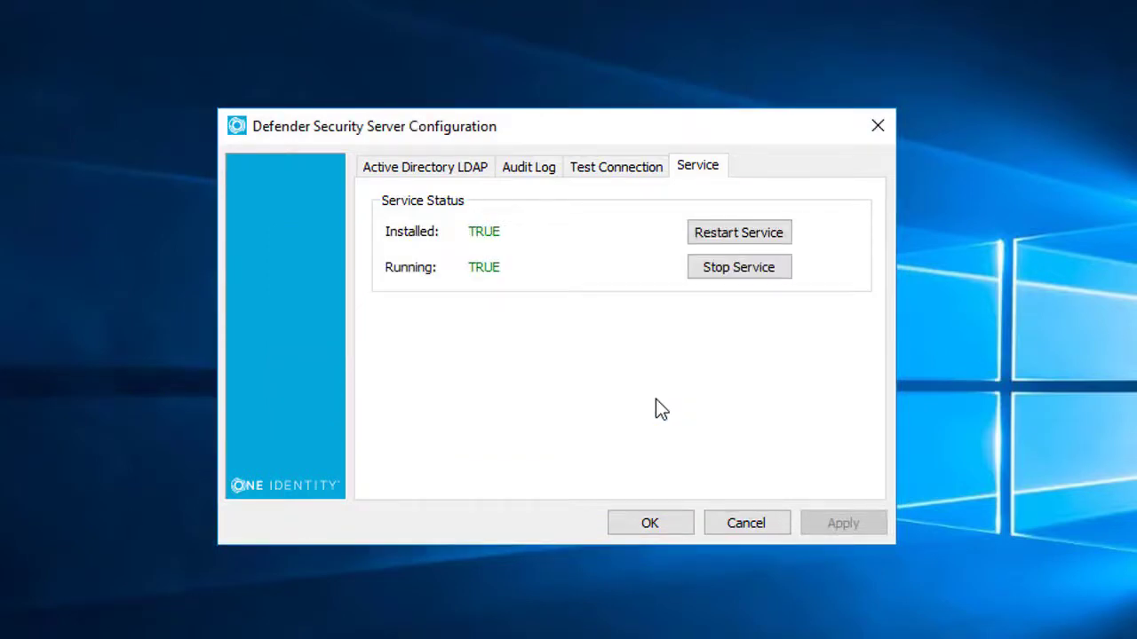